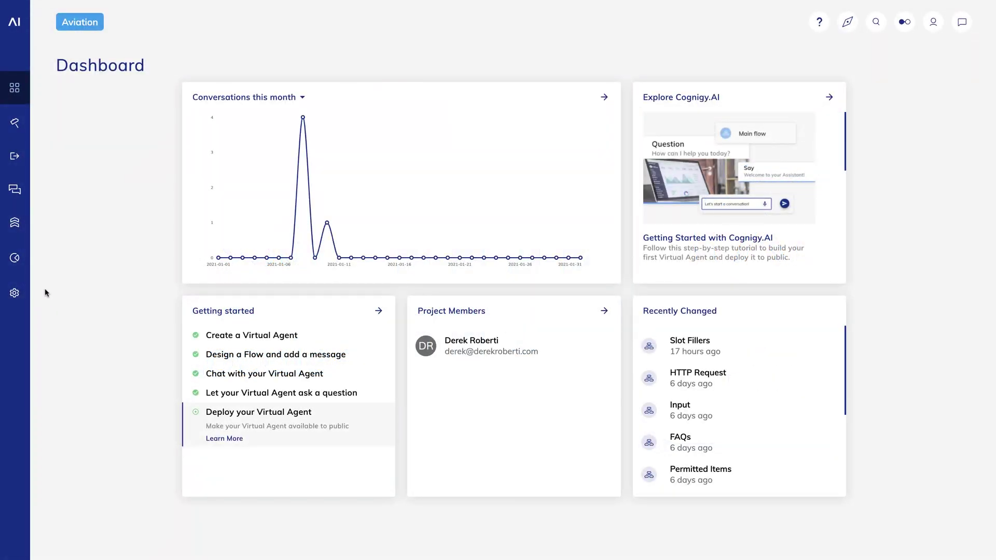
- Open the agent's Localization page from the Manage section
click(43, 294)
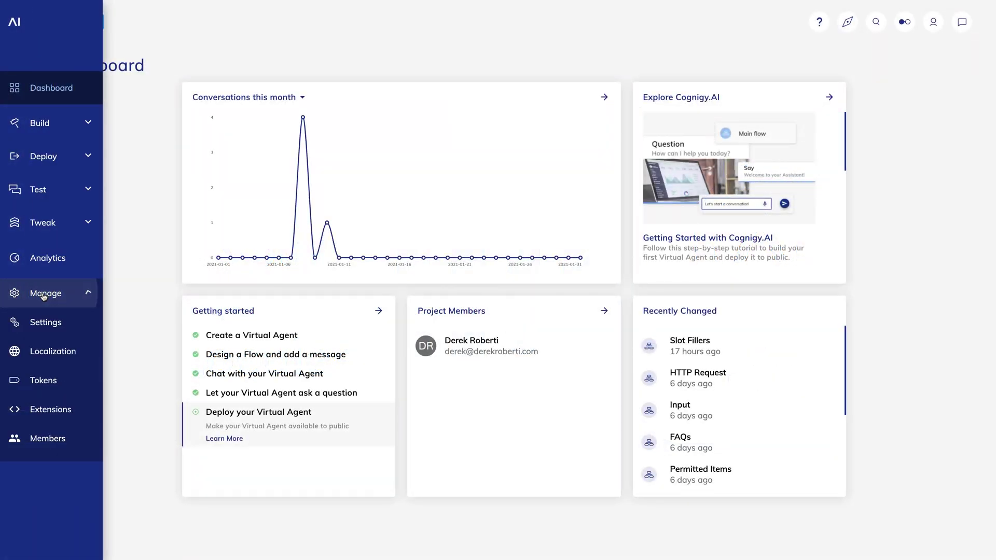
click(52, 353)
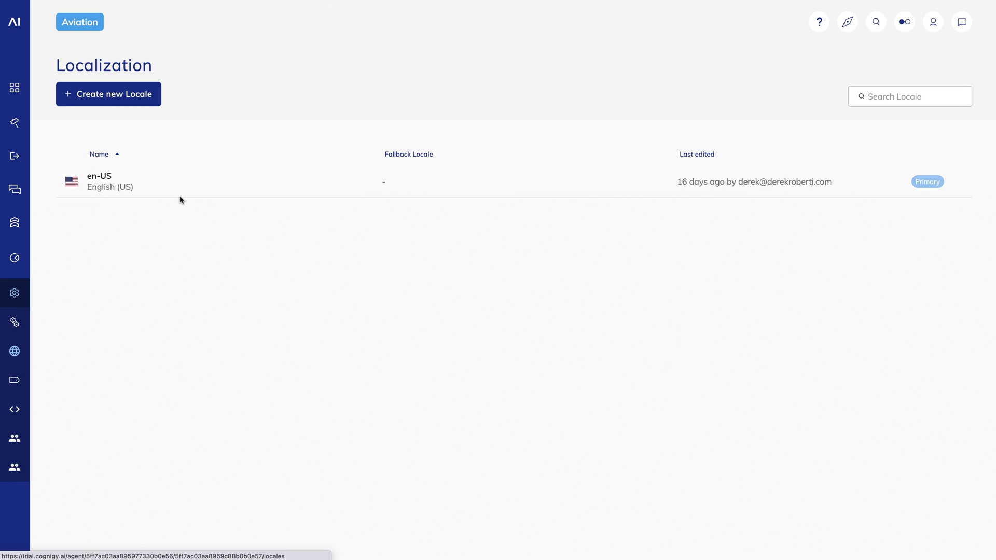
- Create and save a 'Spanish' locale with Spanish NLU language and the default en-US fallback
click(115, 101)
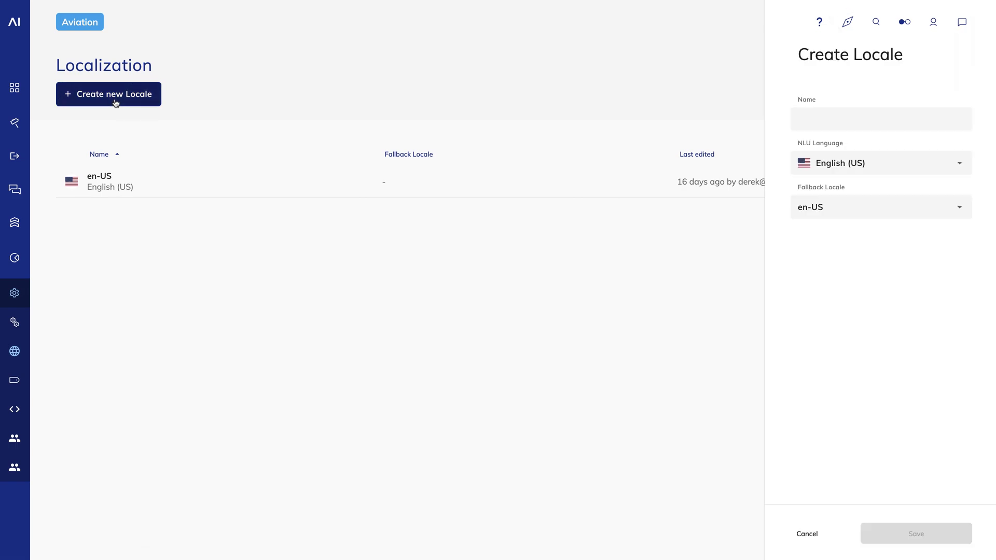
text(Spanish)
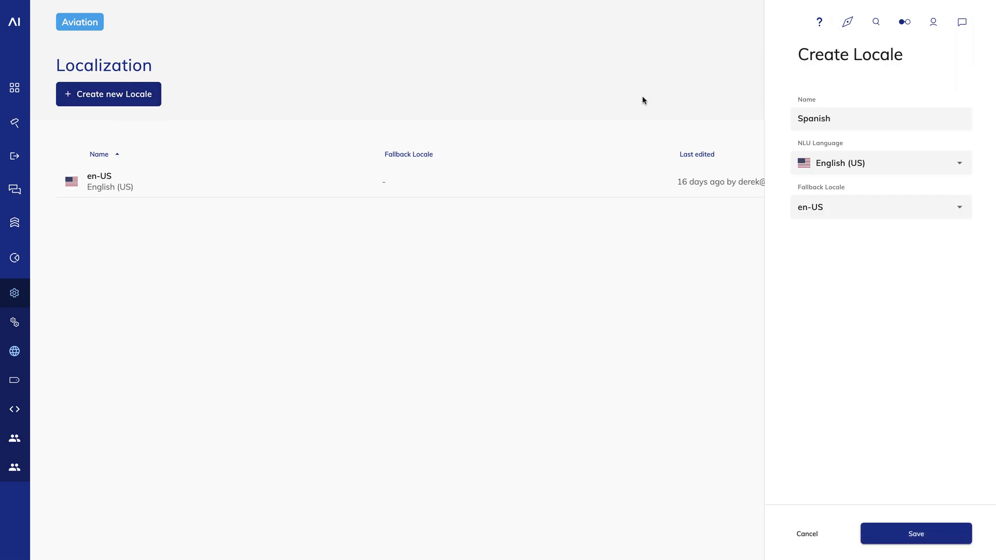
click(878, 167)
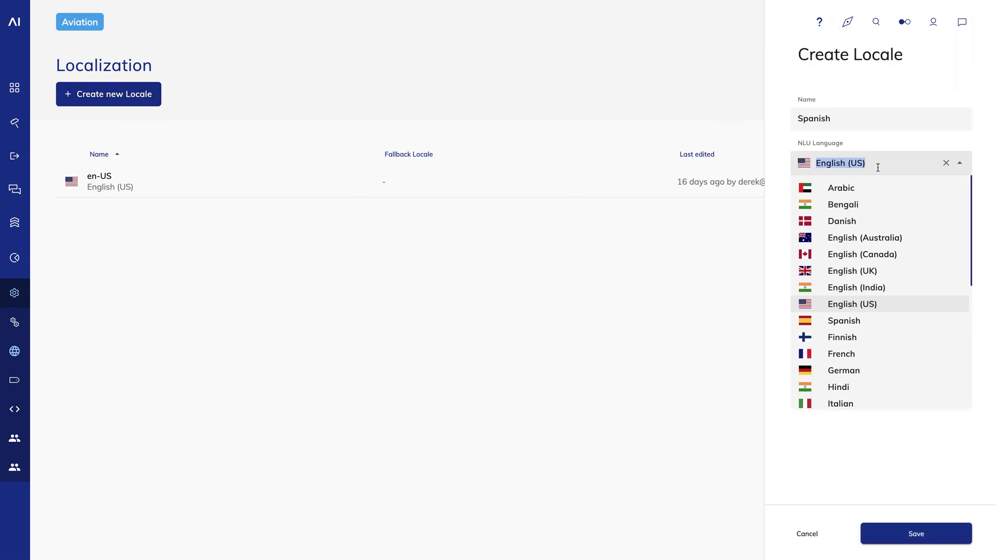
click(858, 325)
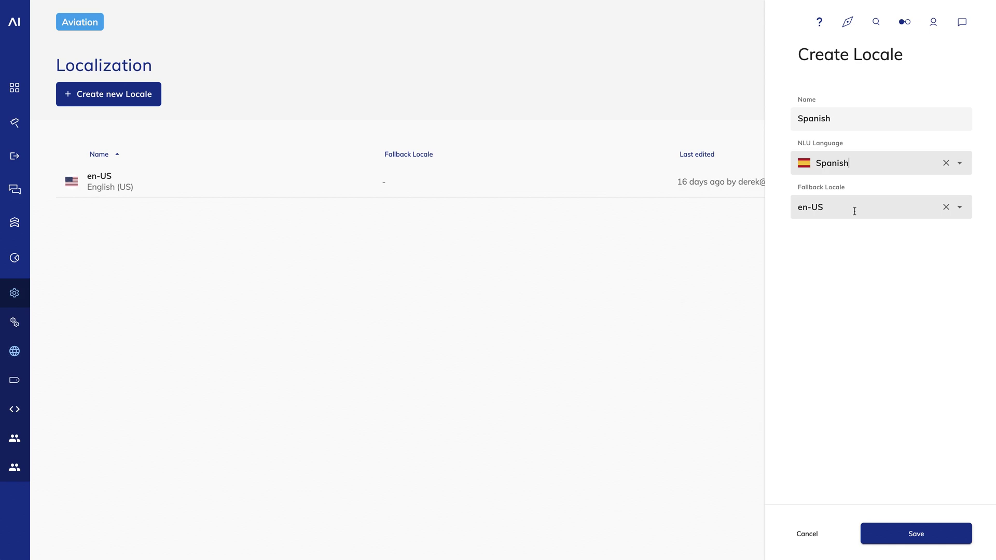
click(916, 534)
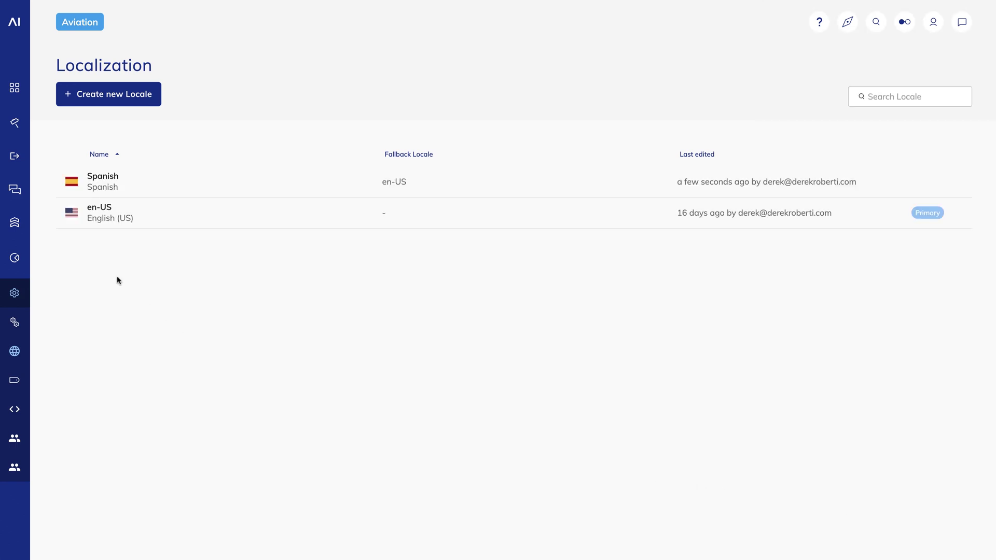
- Open the Input flow from Build > Flows and view its chart in the Spanish locale
click(37, 132)
click(41, 152)
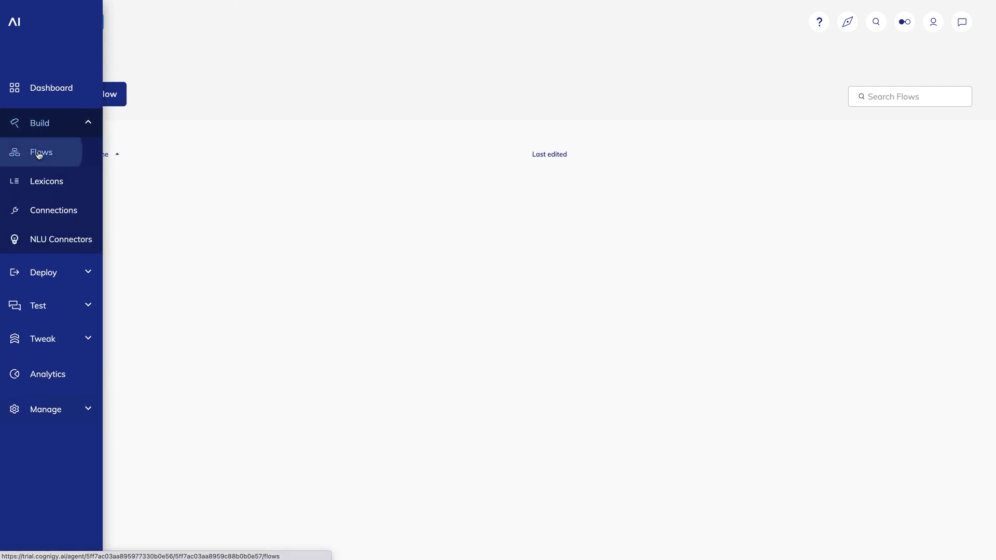
click(99, 399)
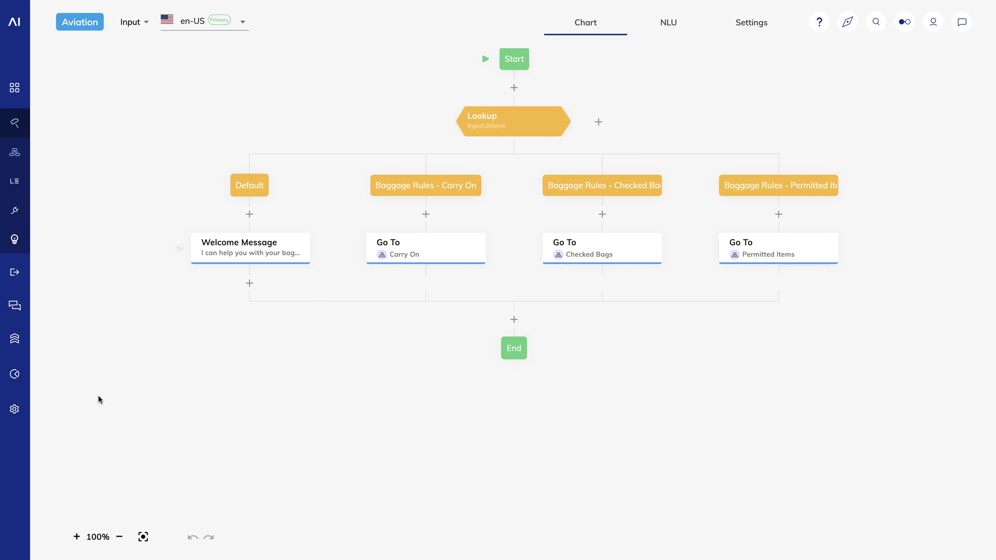
click(243, 26)
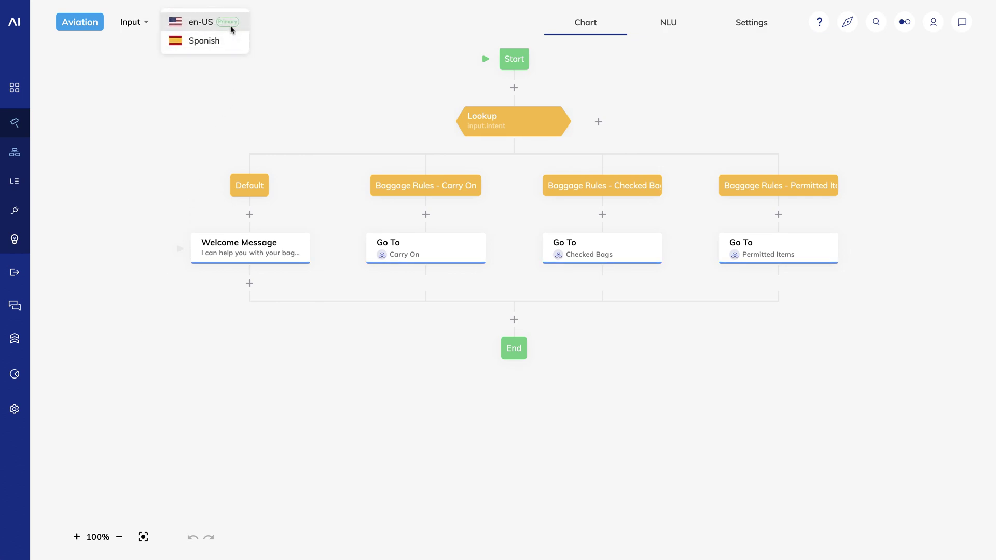
click(230, 44)
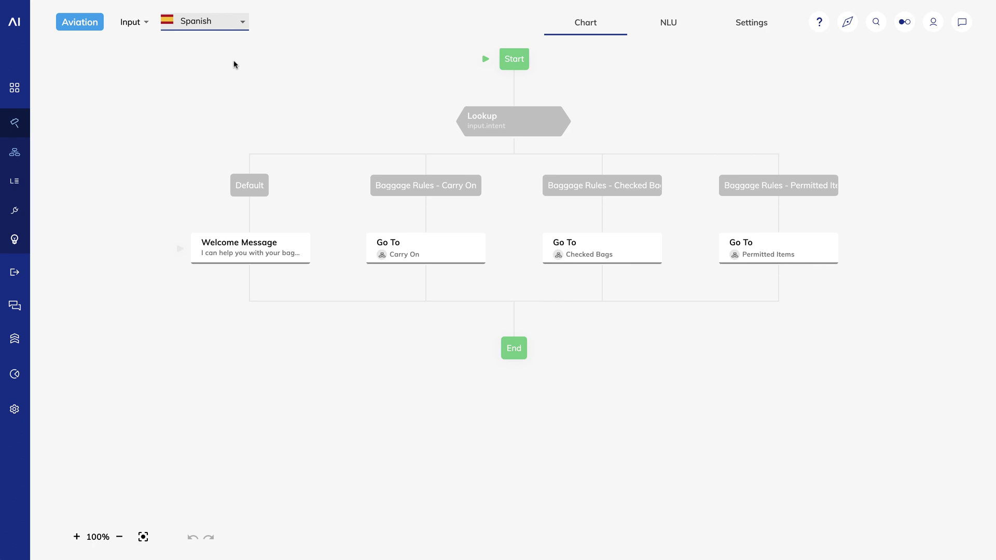
- Add an empty Spanish localization to Welcome Message, paste 'Puedo ayudarte con tus preguntas sobre equipaje.' and save
click(234, 252)
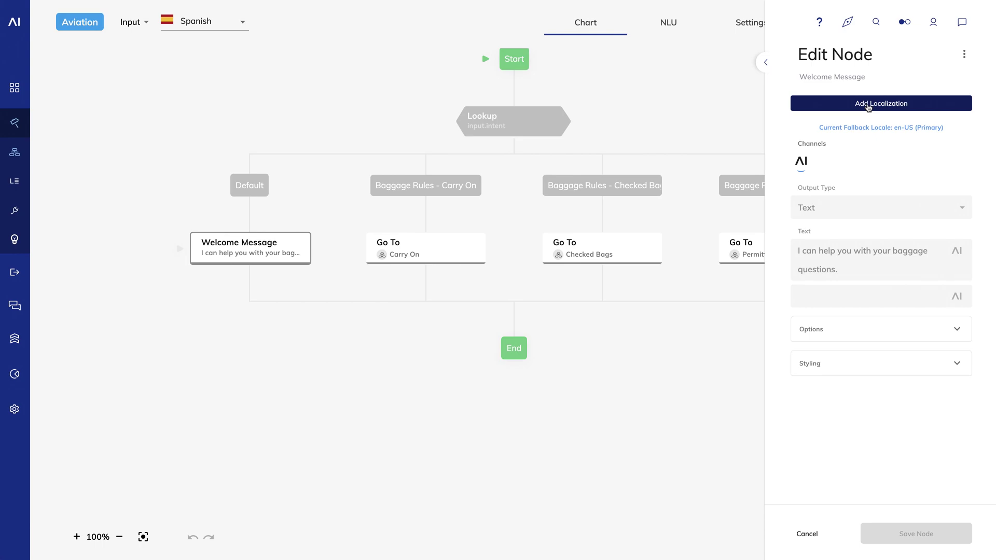
click(869, 107)
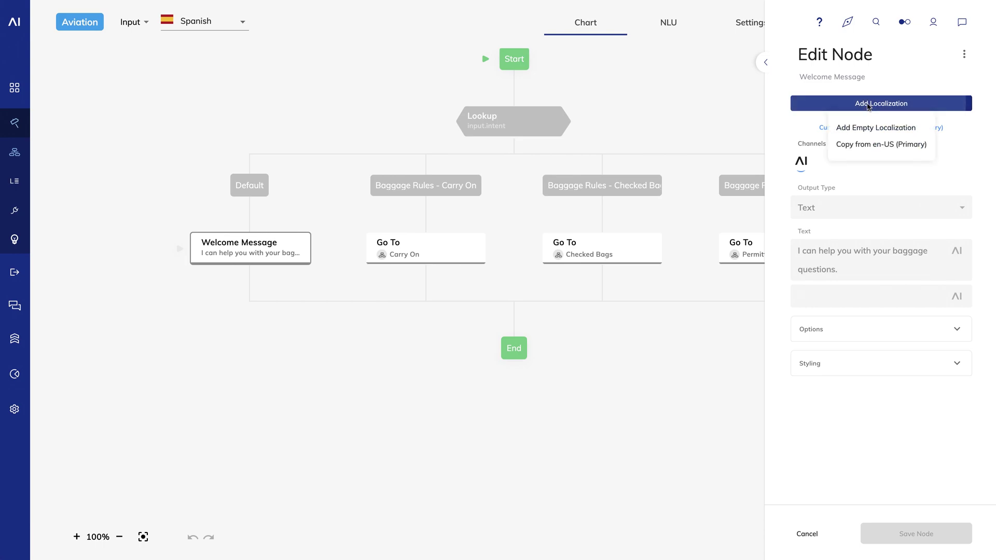
click(874, 130)
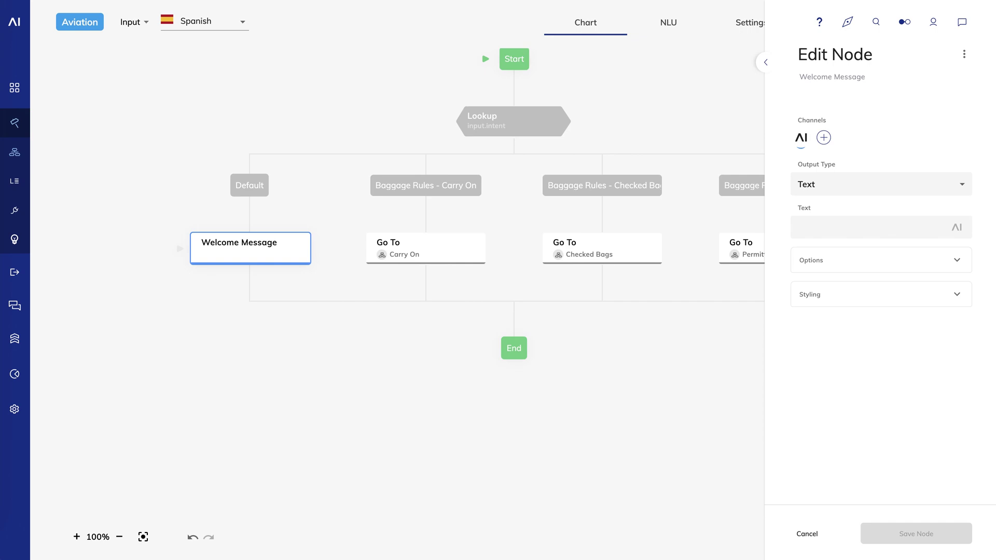
click(824, 228)
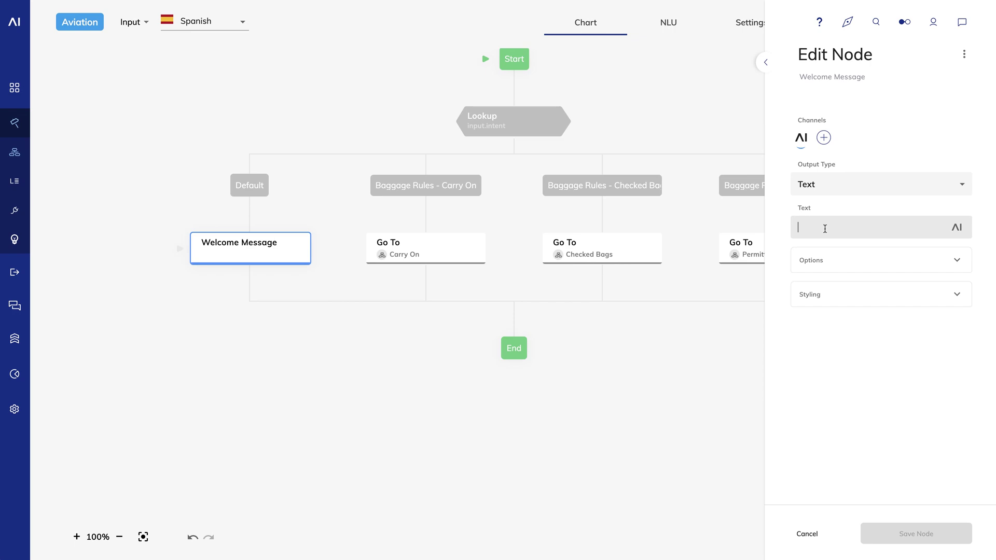
text(Puedo ayudarte con tus preguntas sobre equipaje.)
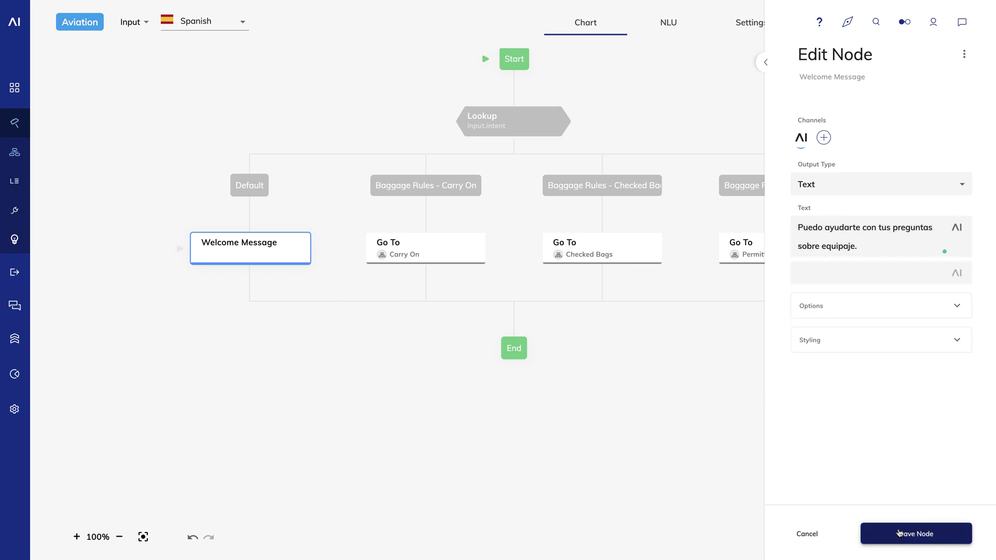
click(900, 533)
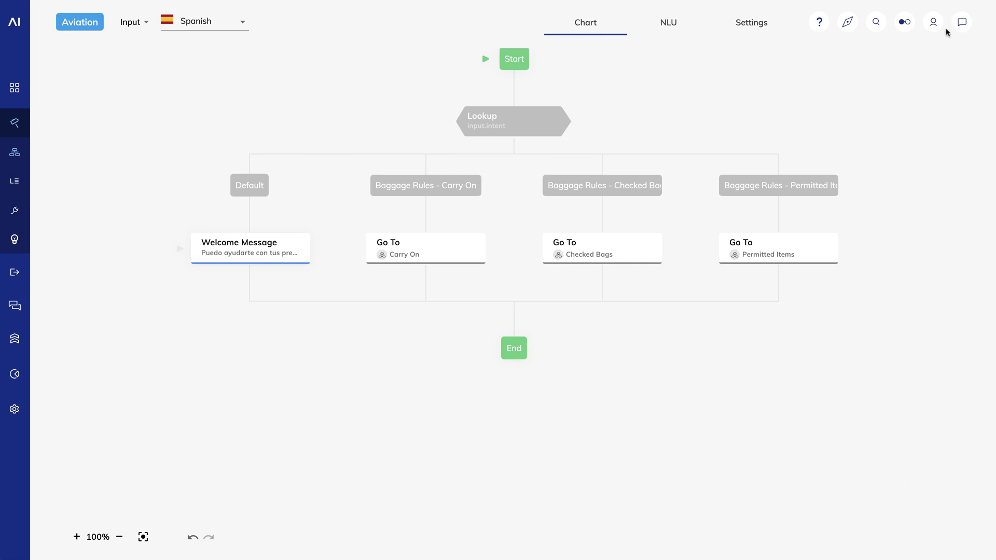
- Send 'hi' in a Spanish-locale test chat to check the localized welcome reply
click(962, 22)
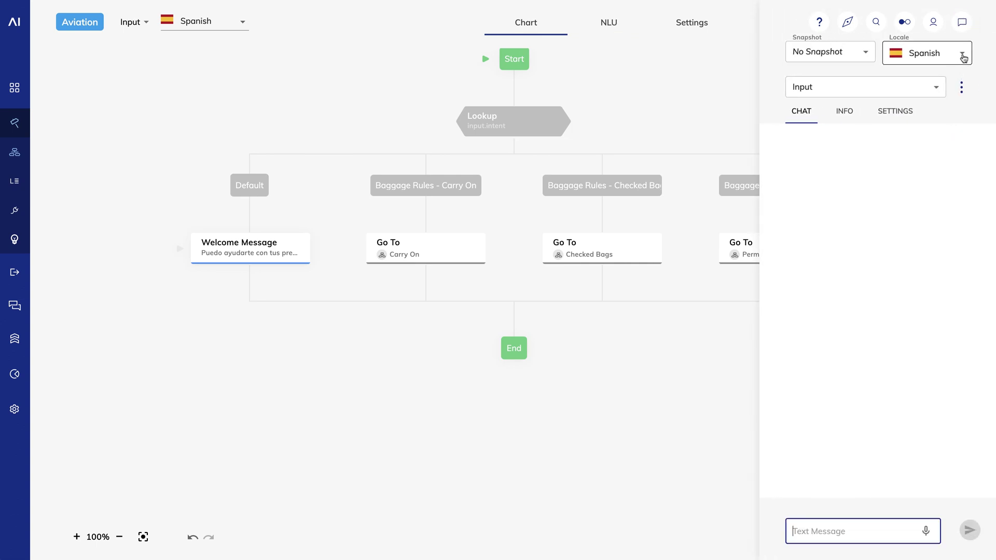
click(963, 54)
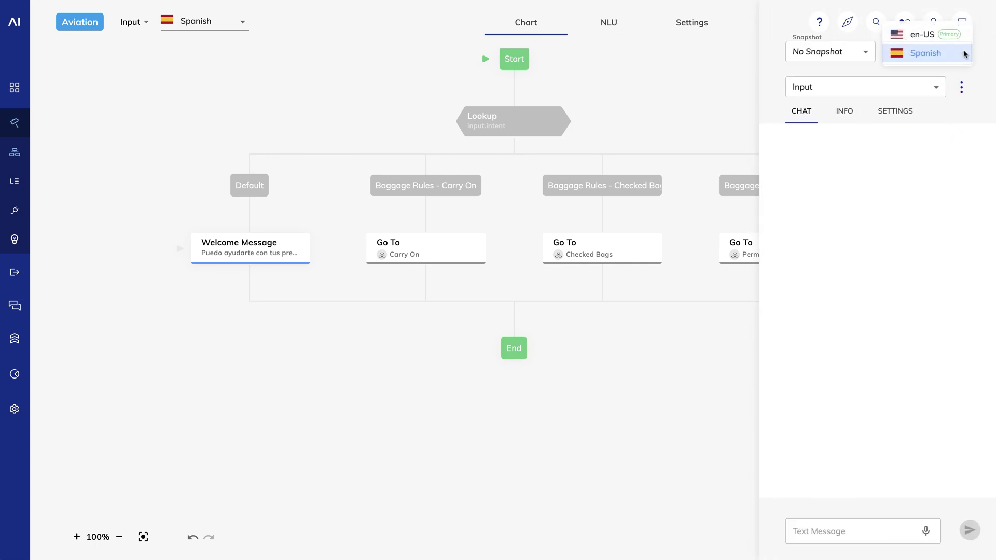
click(925, 55)
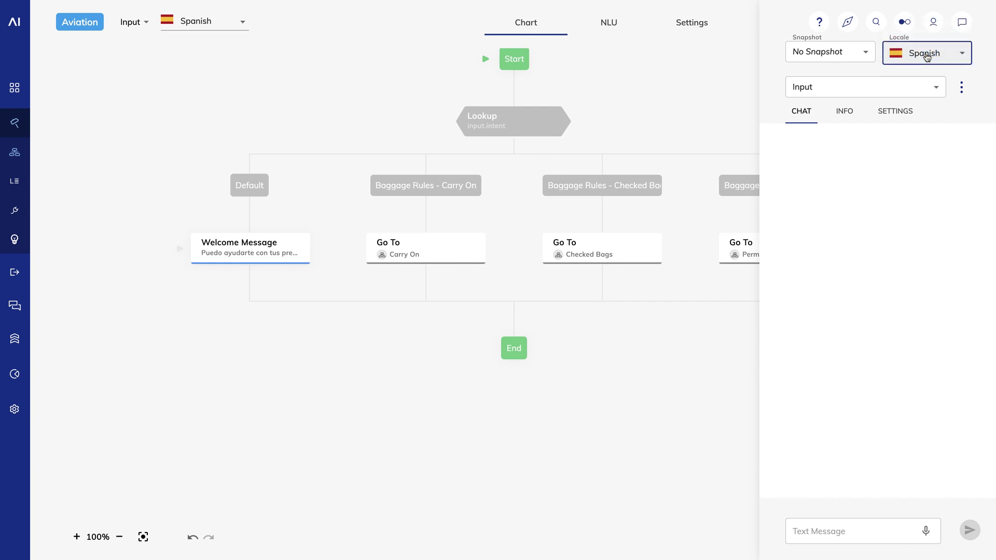
click(854, 530)
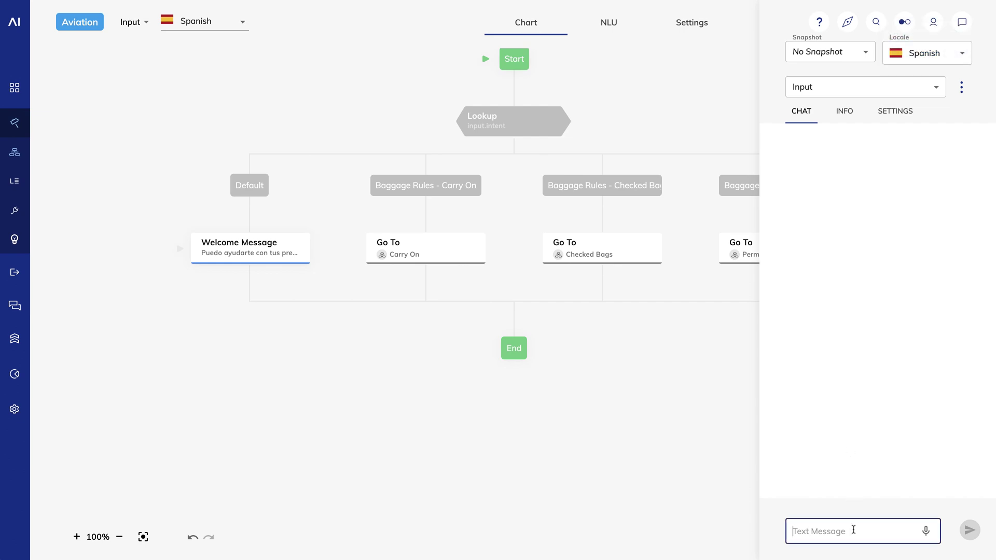
text(hi)
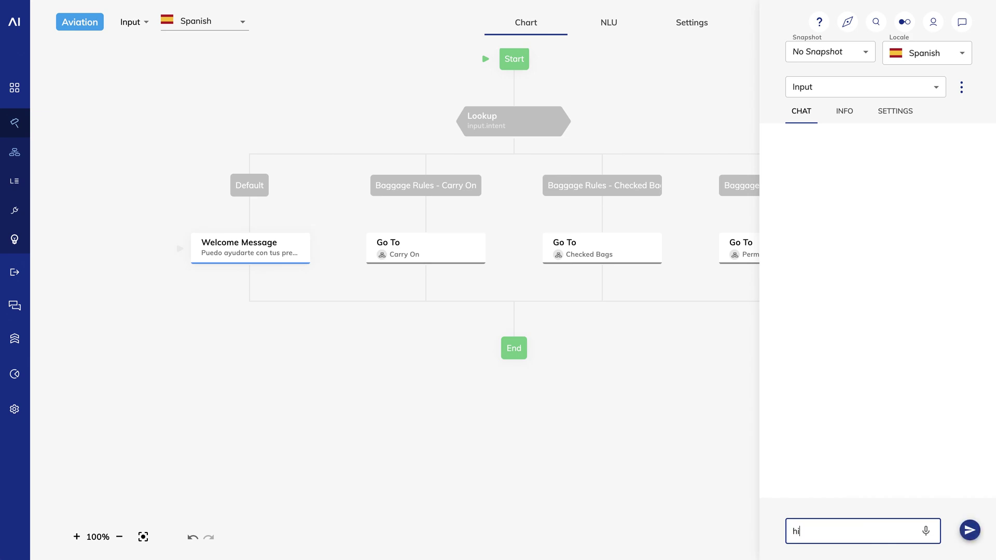
key(Return)
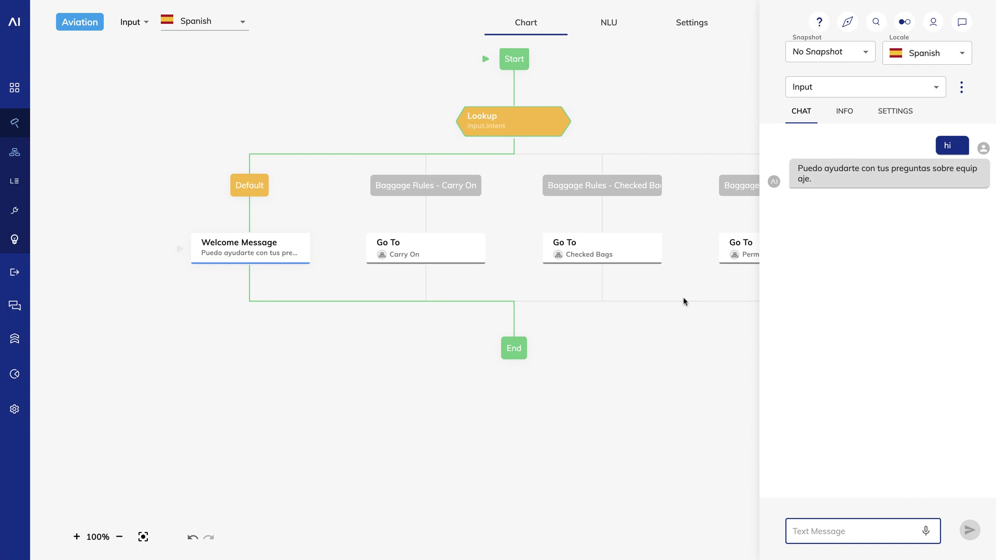
- On the NLU tab, add an empty Spanish localization to Baggage Rules - Carry On, then open Checked Bag
click(613, 23)
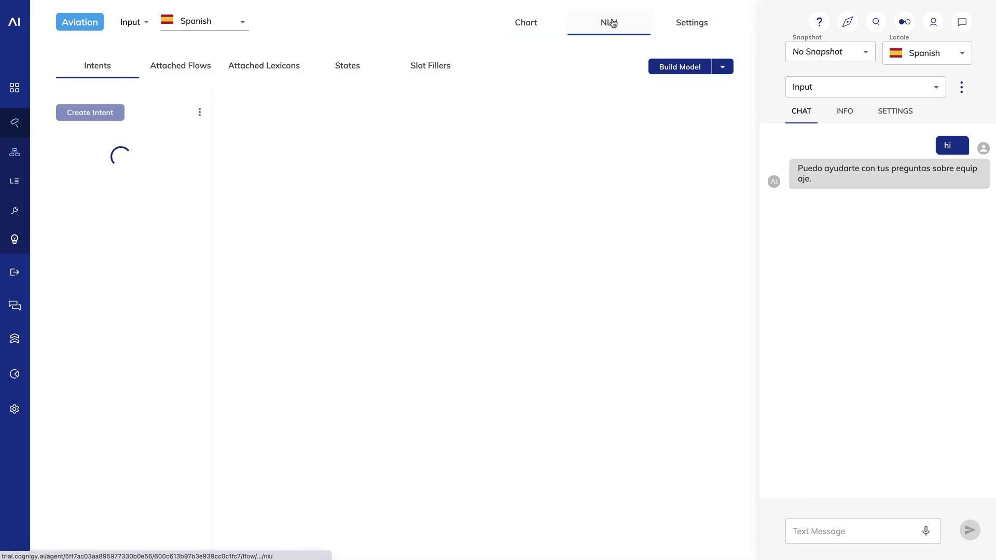
click(133, 162)
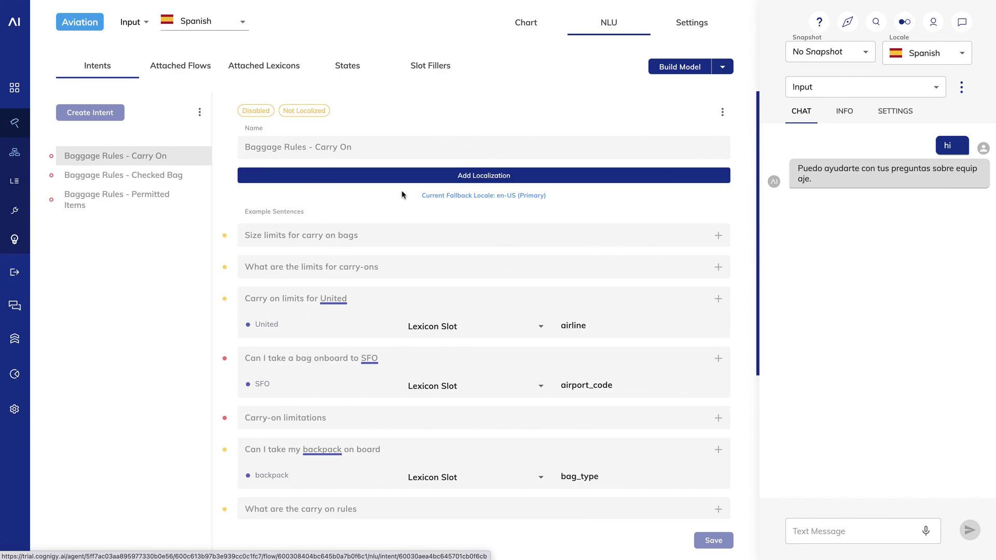
click(481, 176)
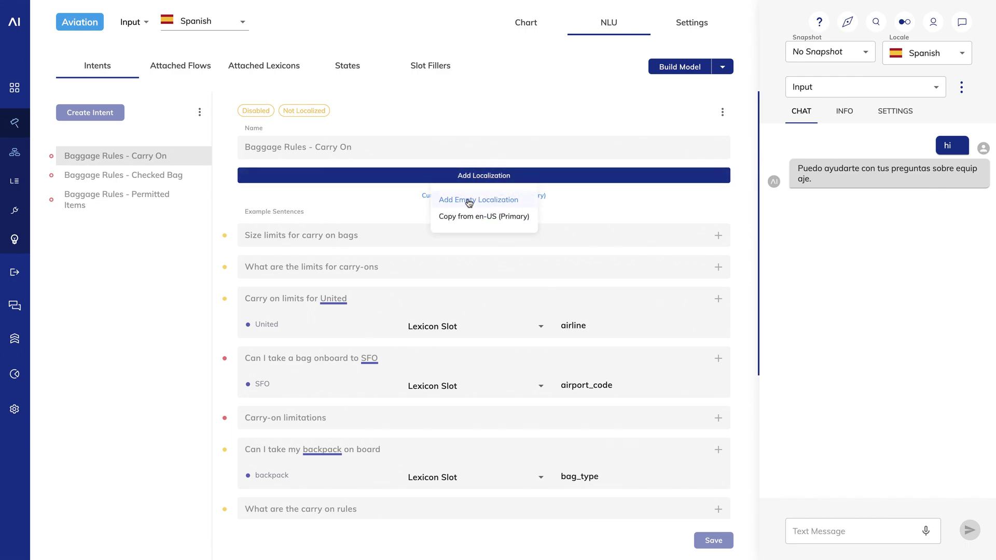
click(468, 204)
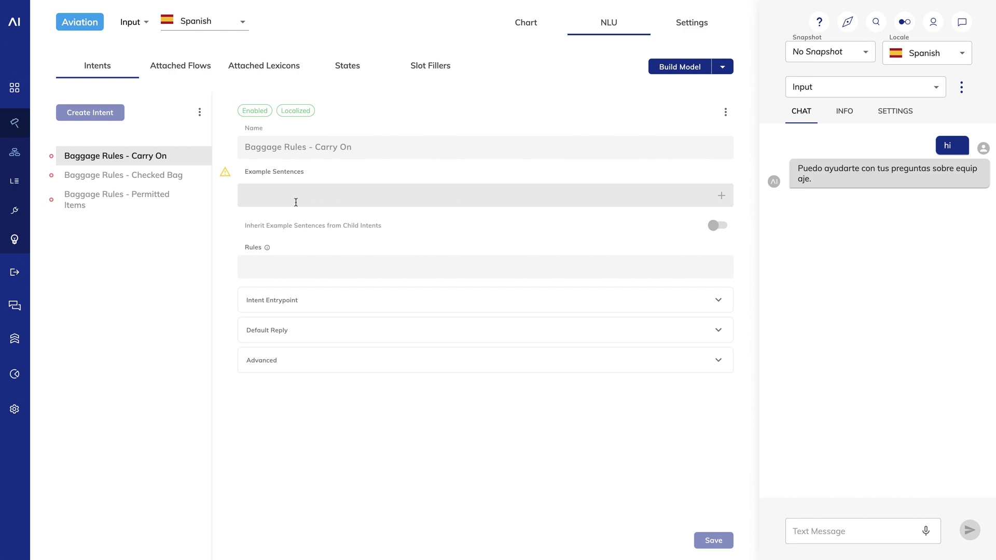
click(148, 179)
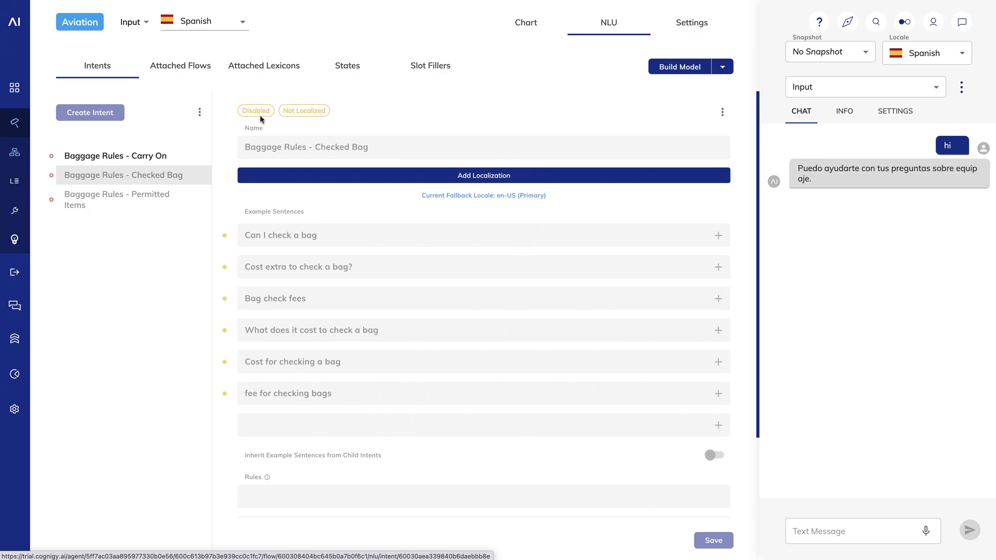
- Set the Web endpoint's locale to Spanish under Deploy > Endpoints and save it
mouse_move(31, 242)
click(30, 270)
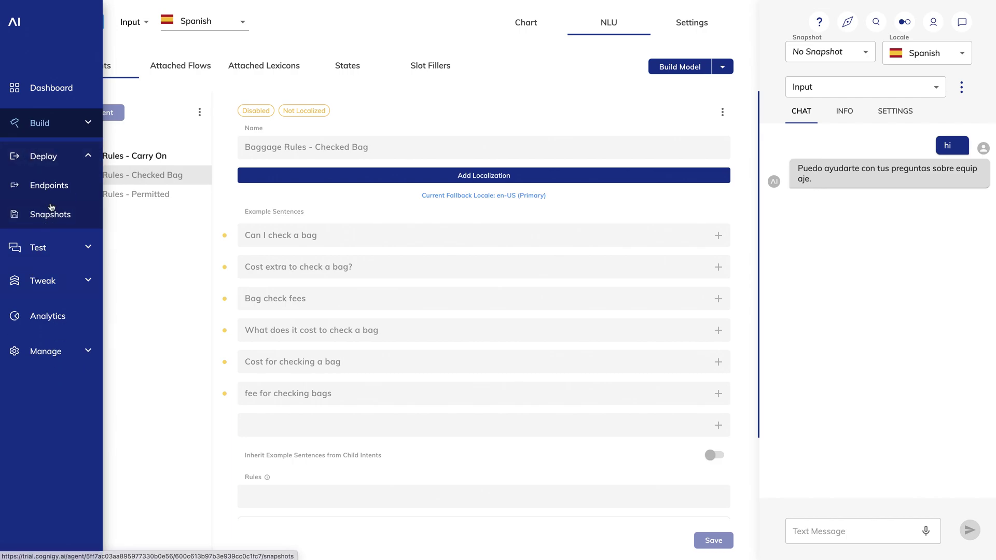
click(49, 187)
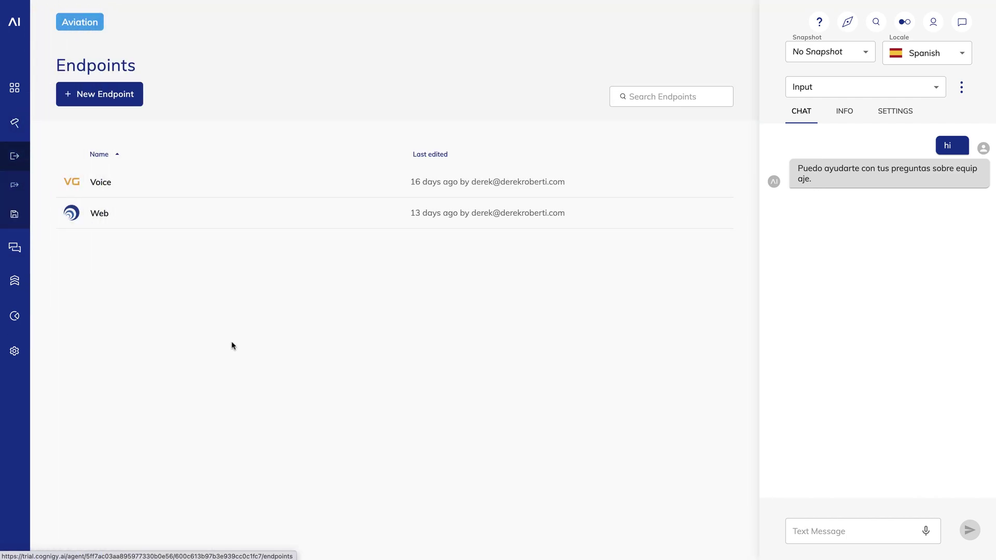
click(91, 213)
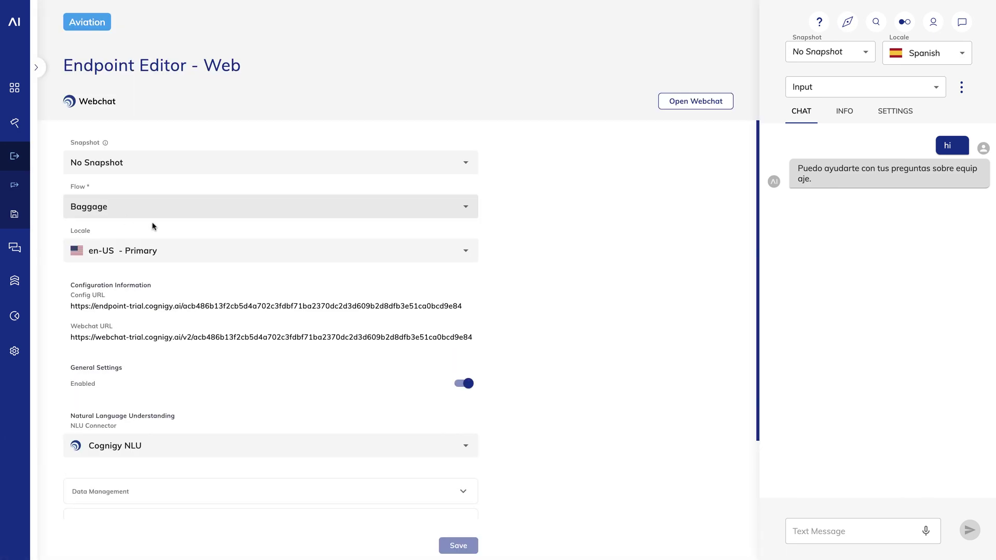
click(459, 251)
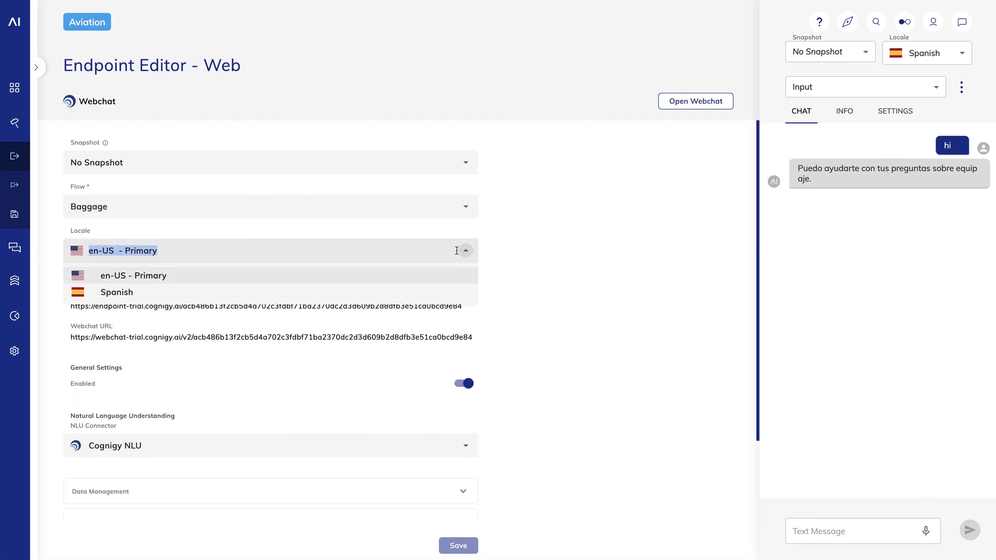
click(87, 293)
click(452, 543)
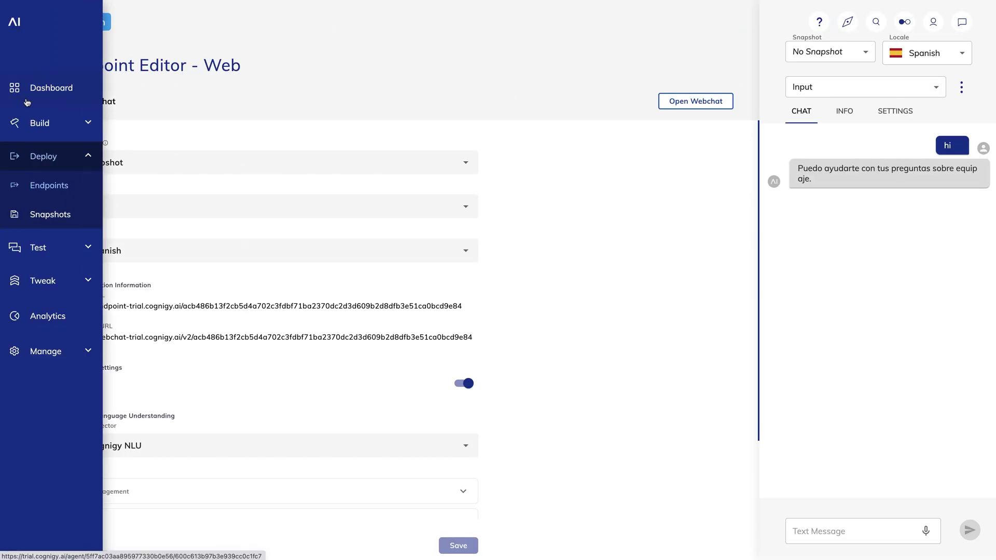
- Reopen the Input flow and switch its chart back to the en-US locale
click(40, 123)
click(40, 150)
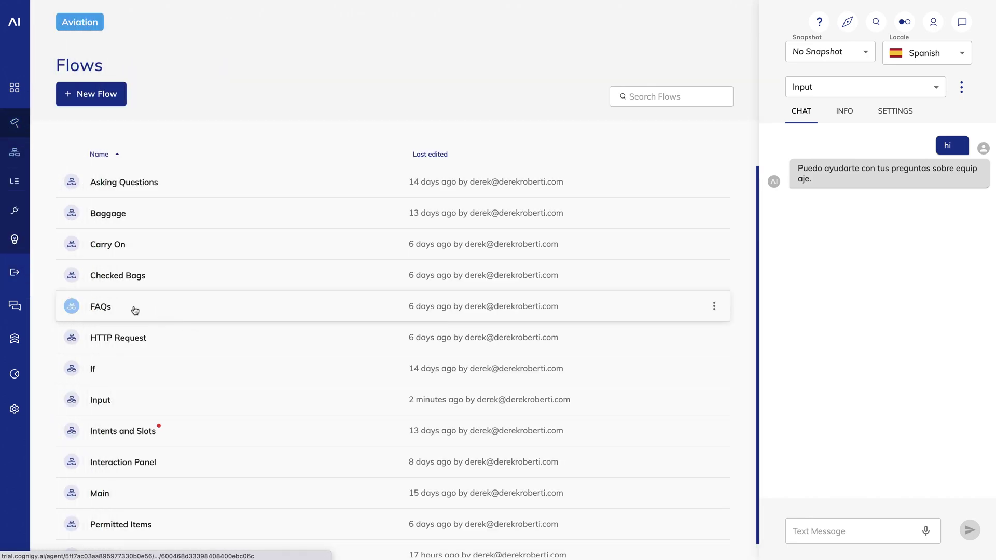
click(124, 405)
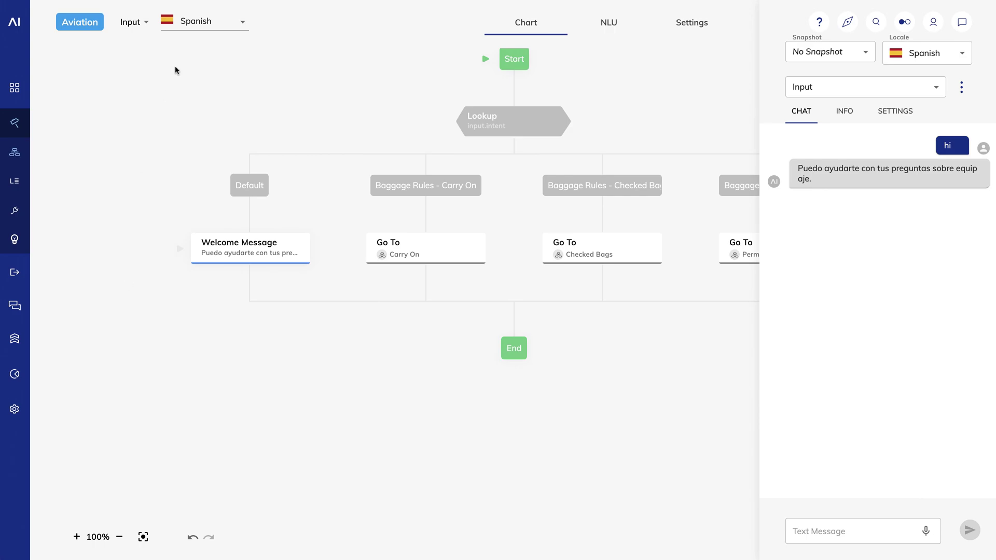
click(242, 22)
click(193, 23)
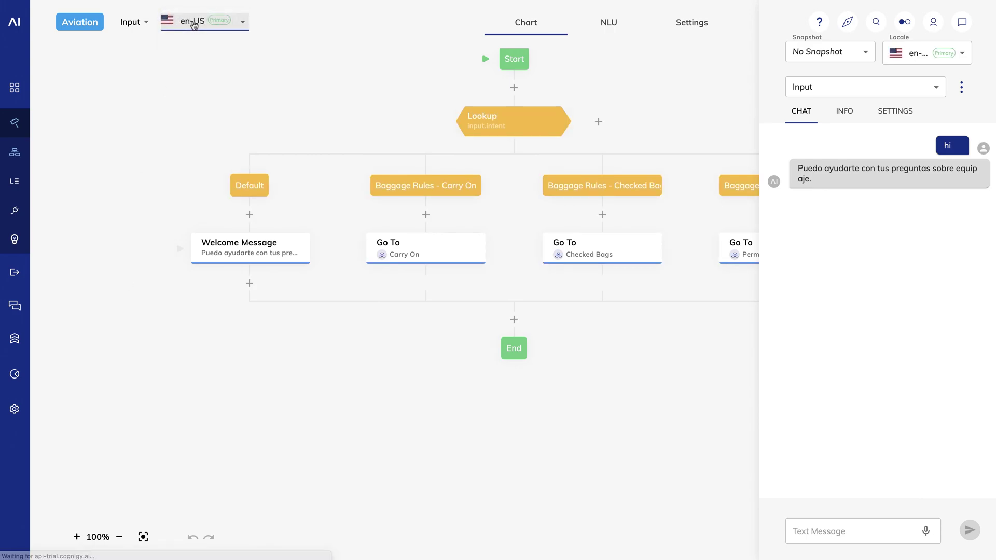
- Insert a Switch Locale node below Welcome Message, set it to Spanish, and save it
click(252, 286)
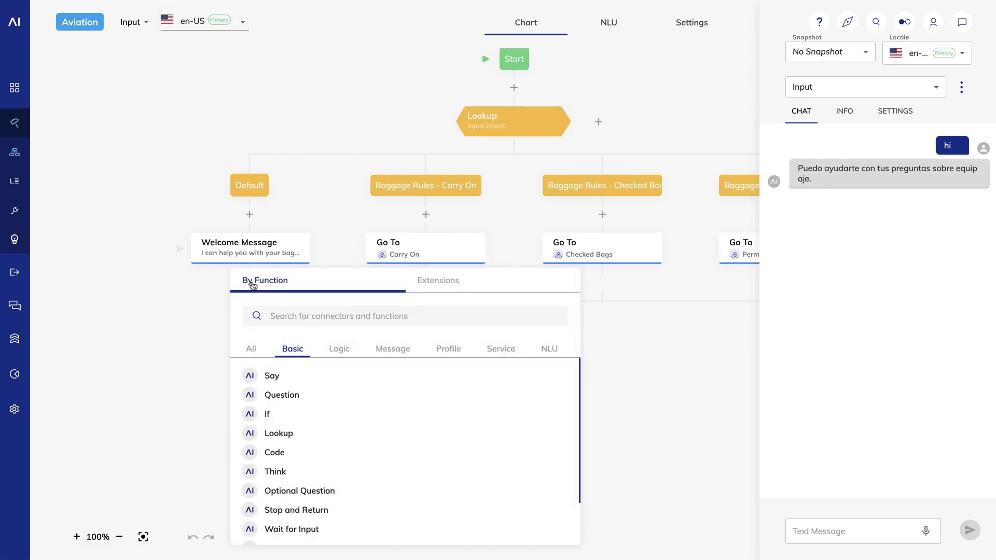
text(switch)
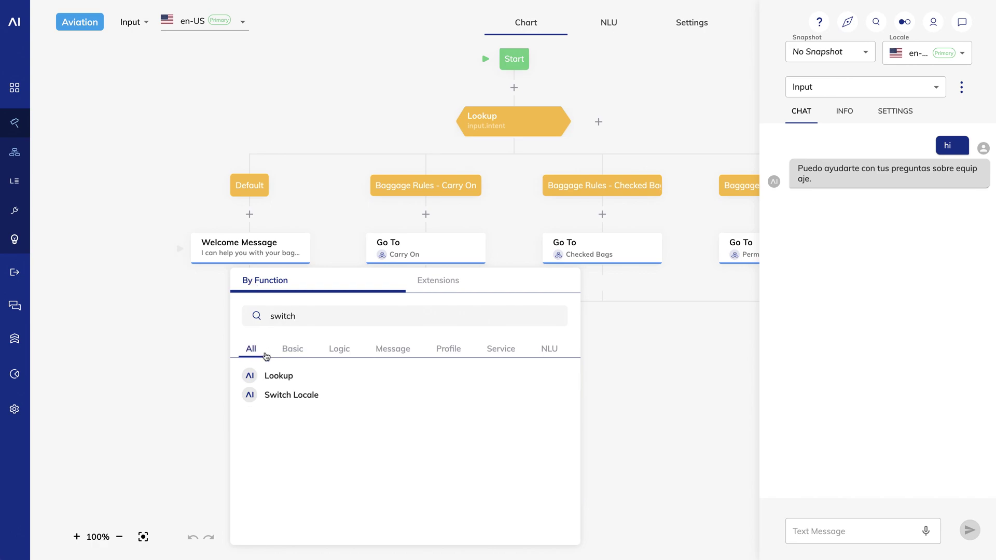
click(313, 398)
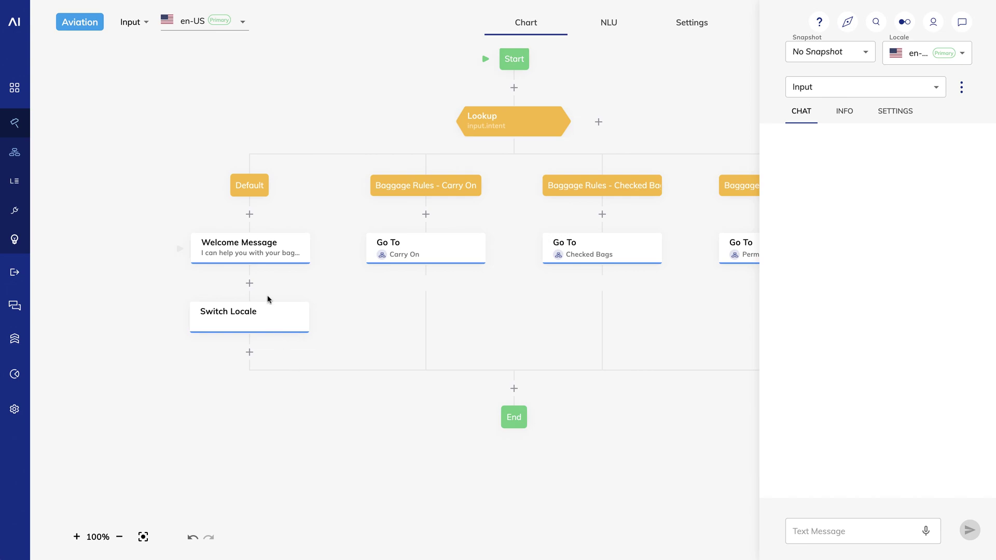
click(242, 322)
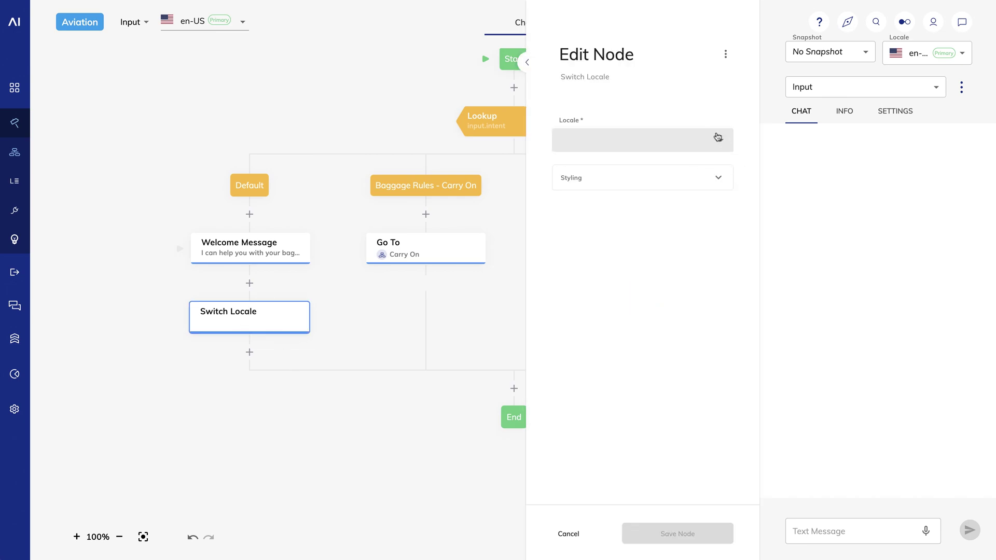
click(720, 140)
click(594, 170)
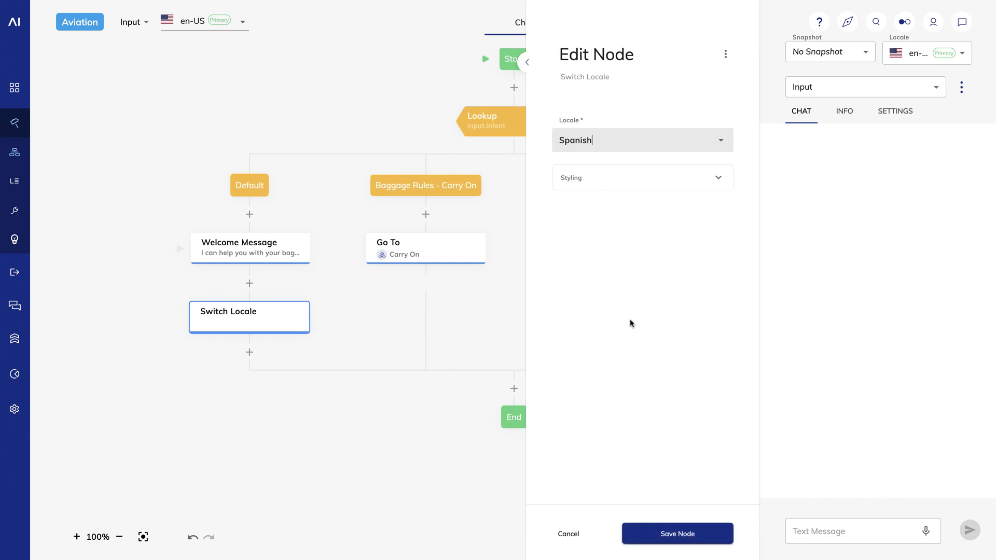
click(677, 535)
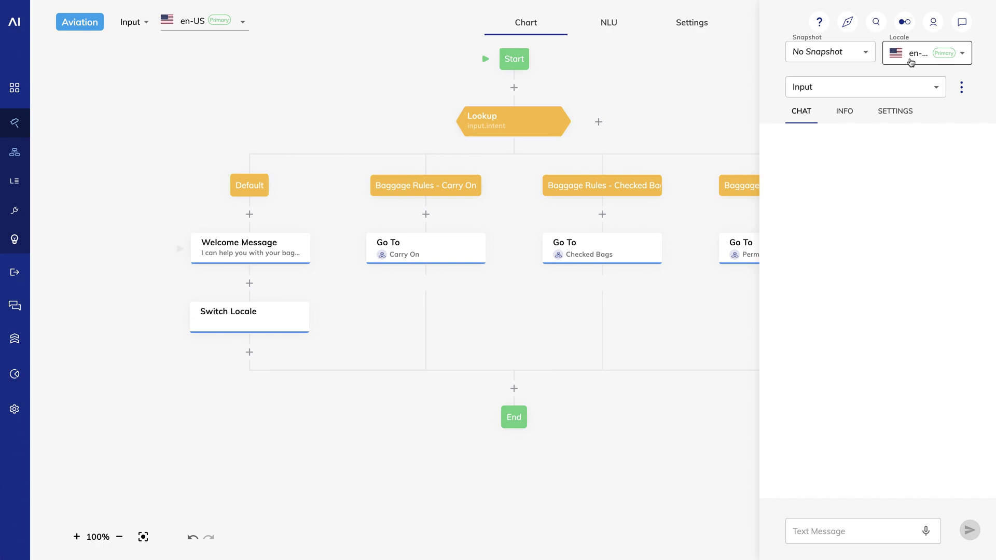
- Send 'hi' twice in the test chat, expecting an English reply then the Spanish one
click(885, 529)
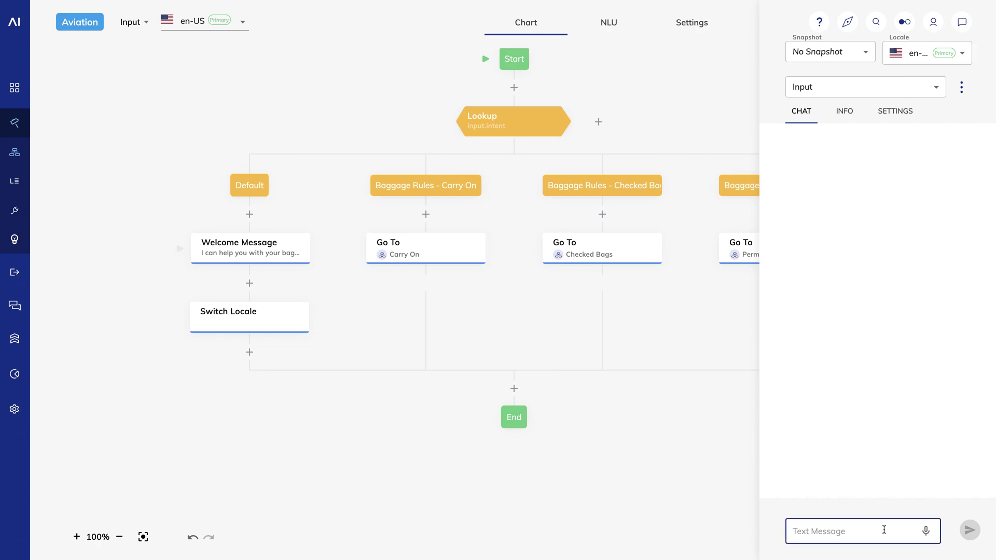
text(hi)
key(Return)
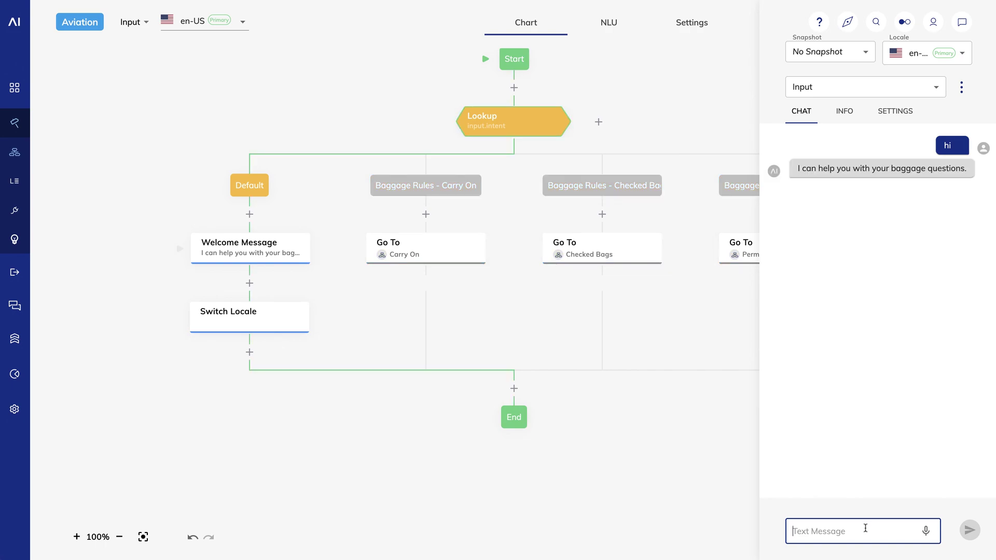
text(hi)
key(Return)
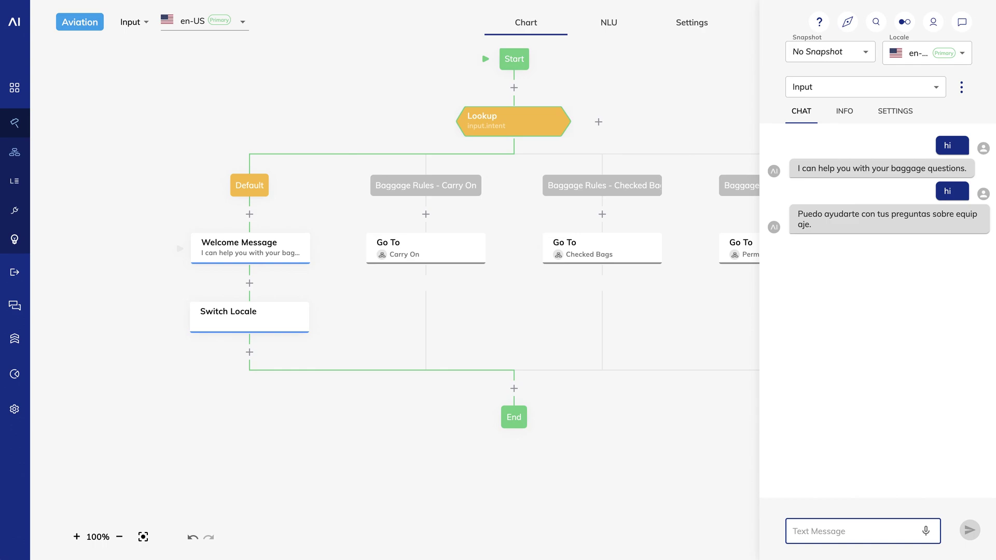